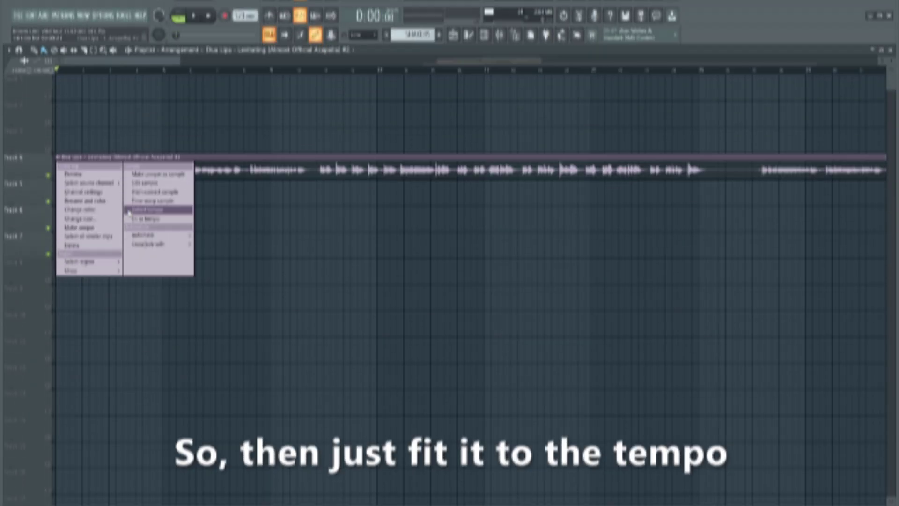
# Step: Fit the acapella sample on Track 4 to the tempo with a typed-in value of 123 BPM
pyautogui.click(160, 205)
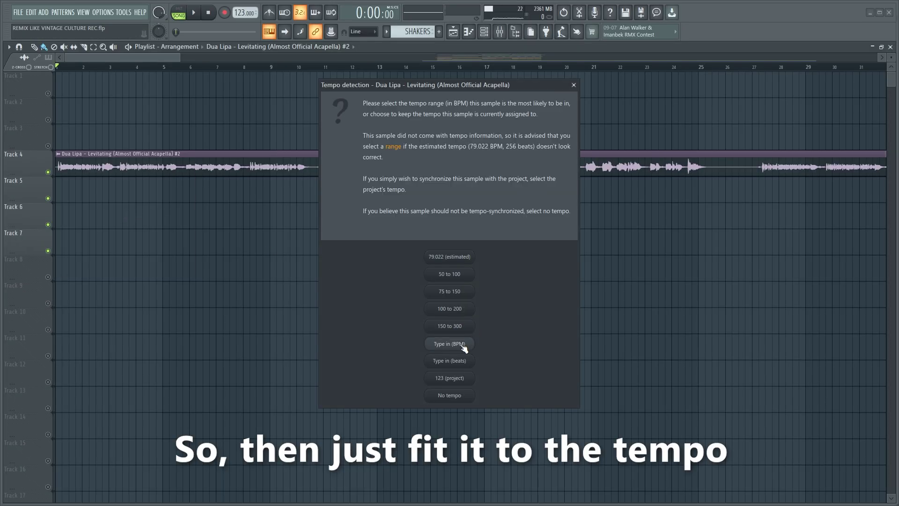
pyautogui.click(463, 344)
pyautogui.write('123')
pyautogui.press('Return')
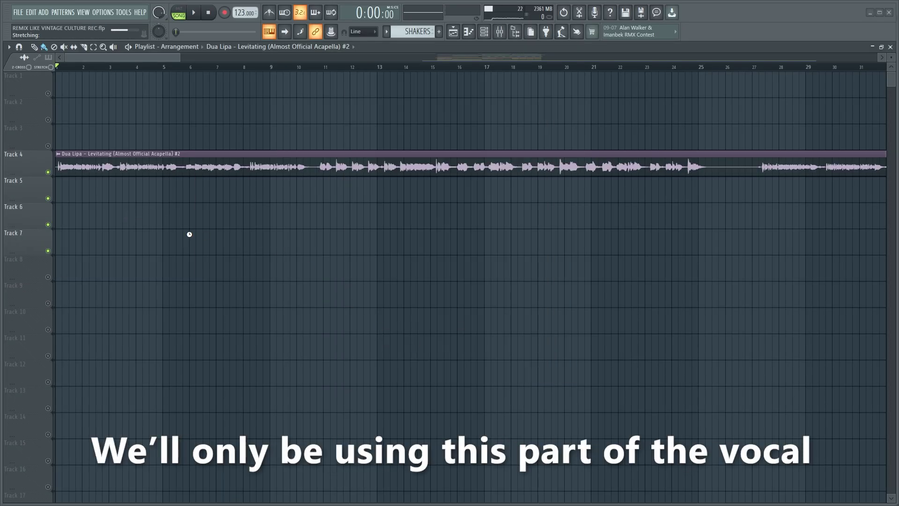
# Step: Cut away the acapella before bar 9 and move the remaining vocal clip earlier on Track 4
pyautogui.click(268, 67)
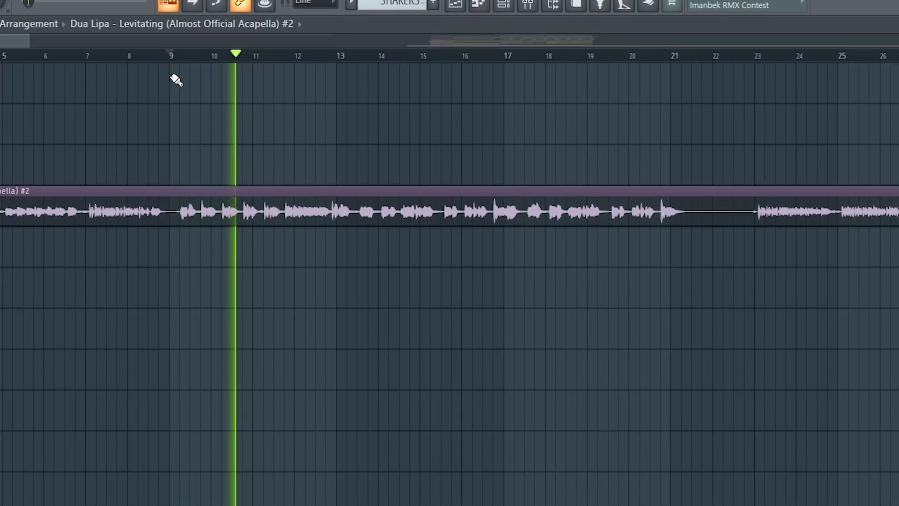
pyautogui.press('space')
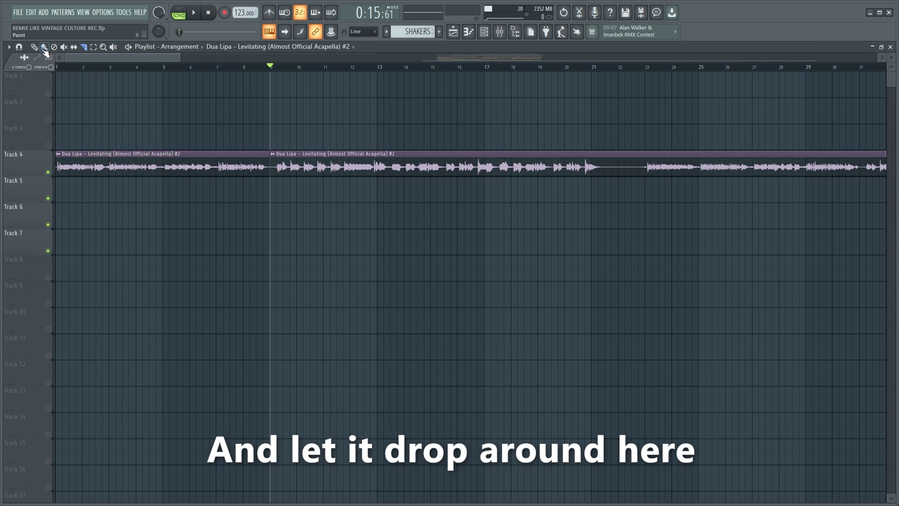
pyautogui.click(34, 47)
pyautogui.rightClick(239, 161)
pyautogui.moveTo(289, 157); pyautogui.dragTo(185, 156)
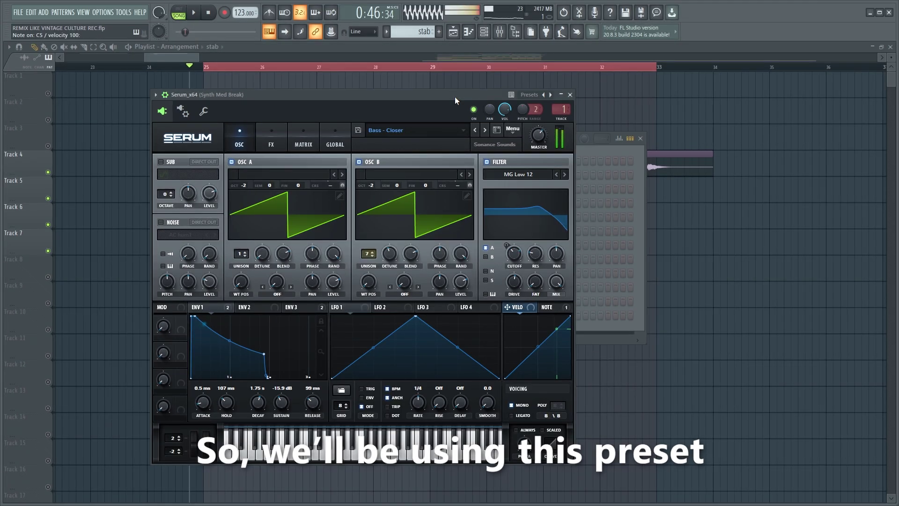
# Step: Draw two consecutive four-bar F#4 notes at bars 1 and 5 in the stab pattern's piano roll
pyautogui.click(571, 95)
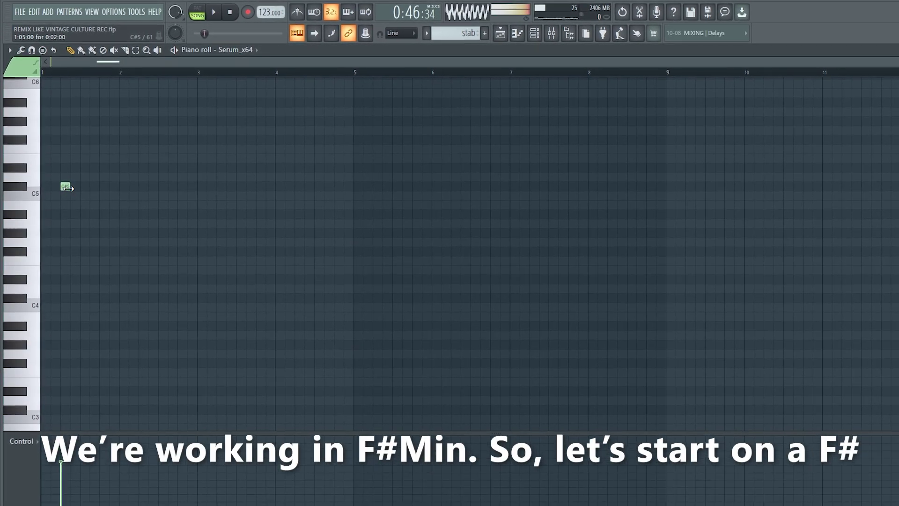
pyautogui.moveTo(63, 171); pyautogui.dragTo(393, 171)
pyautogui.moveTo(456, 158); pyautogui.dragTo(516, 164)
pyautogui.moveTo(425, 192); pyautogui.dragTo(233, 273)
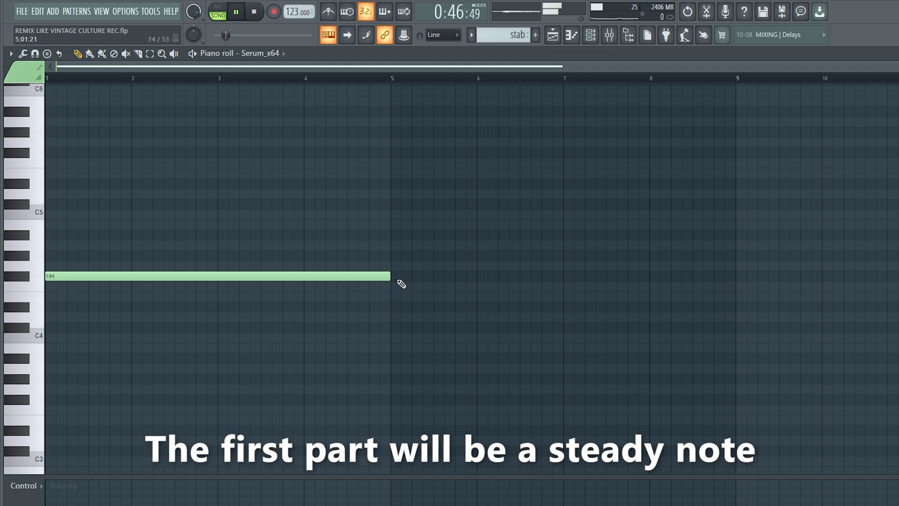
pyautogui.click(402, 277)
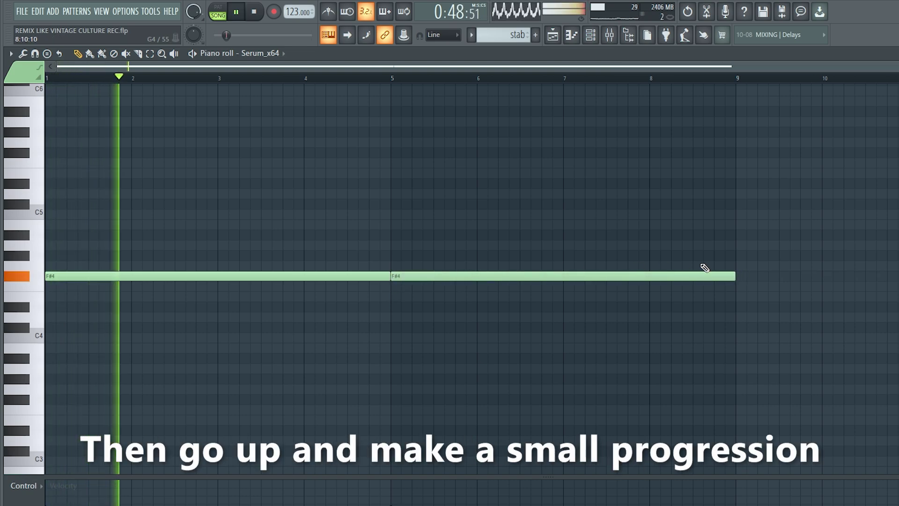
# Step: Shorten the second F#4 bass note to one bar and raise it to D5
pyautogui.moveTo(728, 275); pyautogui.dragTo(458, 284)
pyautogui.hotkey('shift', 'Up')
pyautogui.hotkey('shift', 'Up')
pyautogui.hotkey('shift', 'Up')
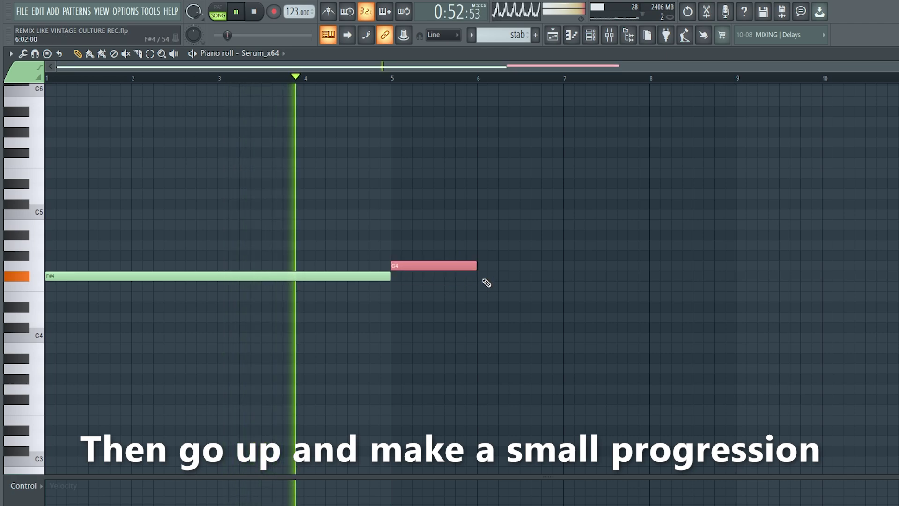
pyautogui.hotkey('shift', 'Up')
pyautogui.hotkey('shift', 'Up')
pyautogui.hotkey('shift', 'Up')
pyautogui.hotkey('shift', 'Up')
pyautogui.hotkey('shift', 'Up')
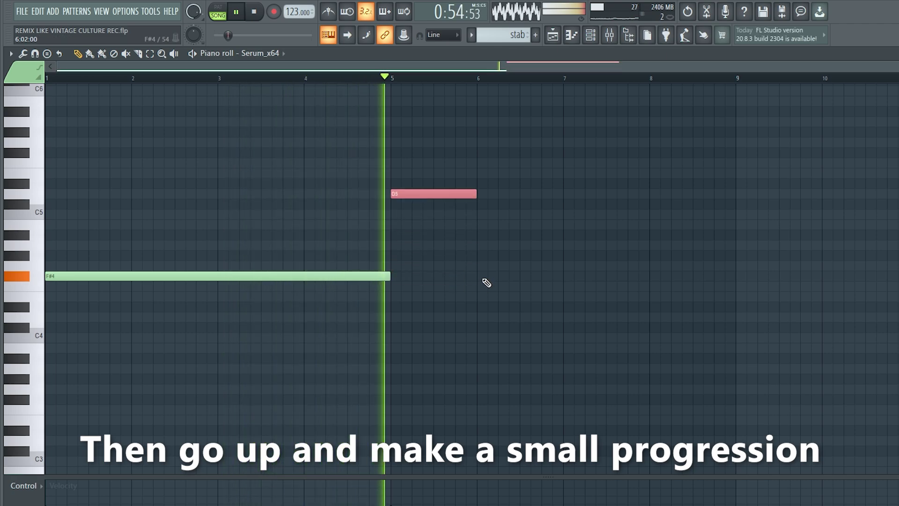
# Step: Follow the D5 note with half-bar C#5 and B4 notes from bar 6 and a two-bar F#4 note at bar 7
pyautogui.click(480, 204)
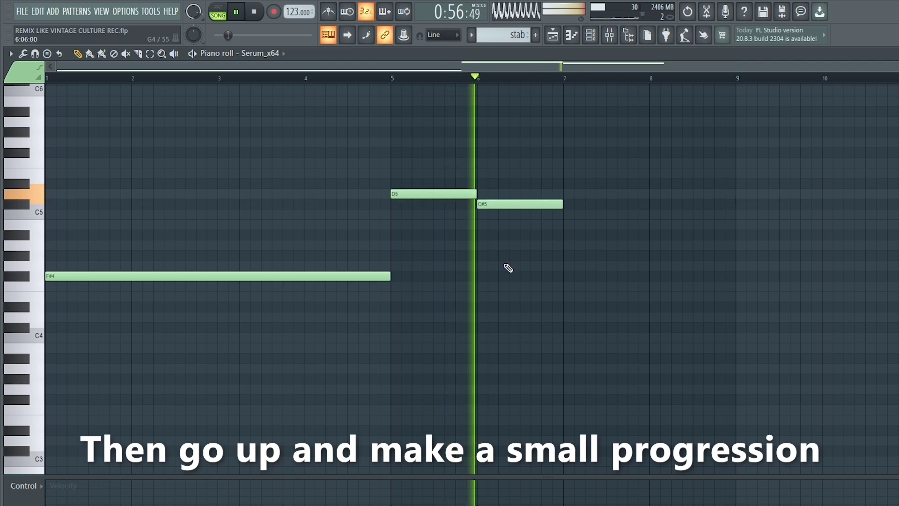
pyautogui.click(564, 225)
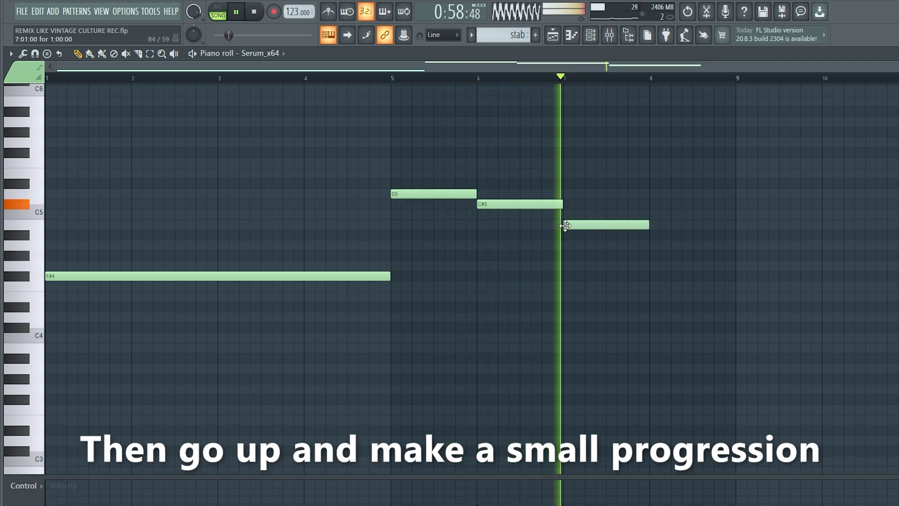
pyautogui.moveTo(585, 227); pyautogui.dragTo(546, 229)
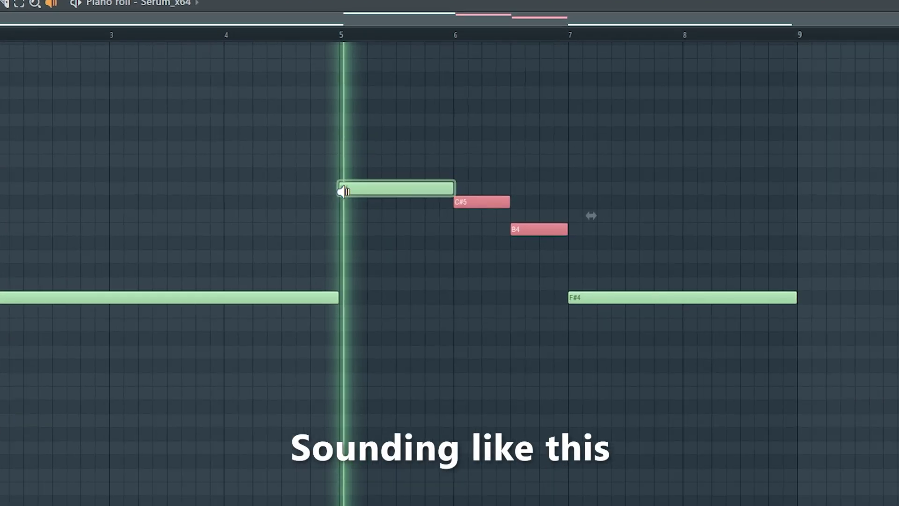
pyautogui.moveTo(391, 194); pyautogui.dragTo(476, 200)
pyautogui.moveTo(417, 192); pyautogui.dragTo(509, 253)
pyautogui.moveTo(573, 332); pyautogui.dragTo(549, 337)
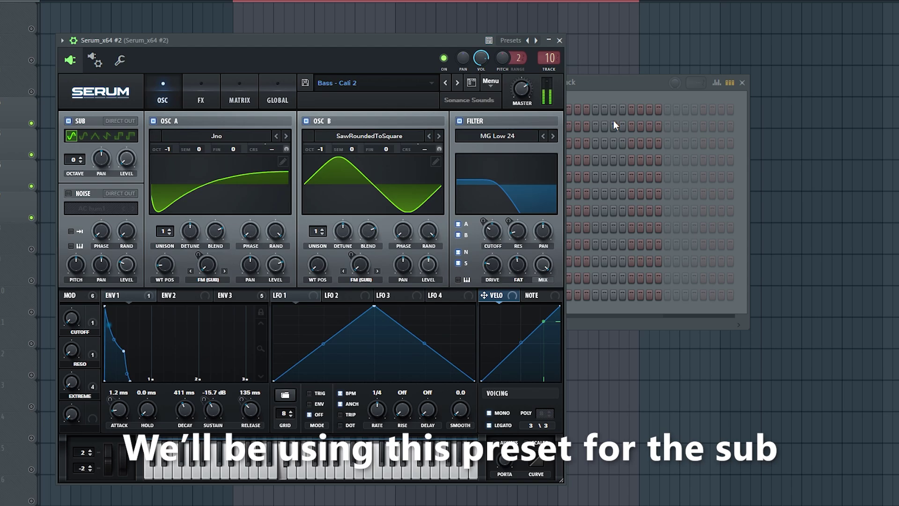
# Step: Paste the bass notes into the Serum_x64 #2 sub channel and open them in the piano roll
pyautogui.click(600, 93)
pyautogui.hotkey('ctrl', 'v')
pyautogui.click(508, 182)
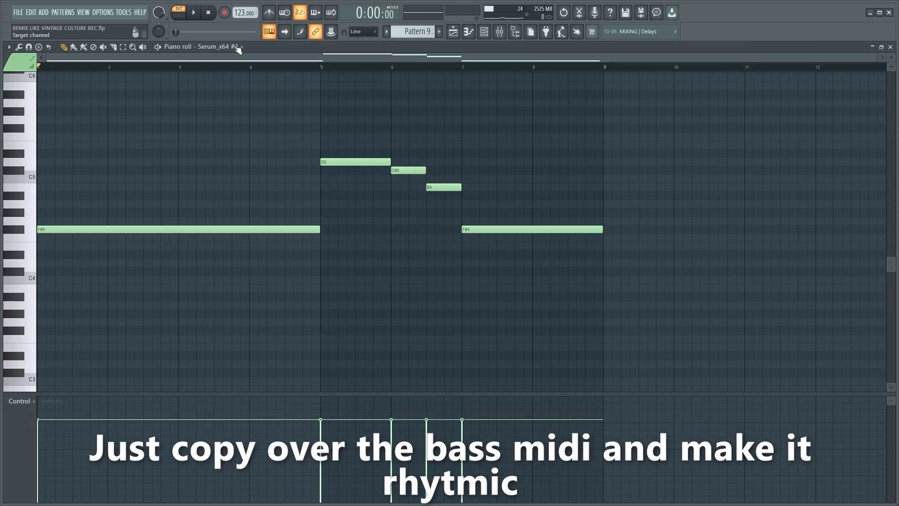
# Step: Replace the long opening F#4 sub note with a one-bar rhythm of five shorter F#4 notes
pyautogui.press('space')
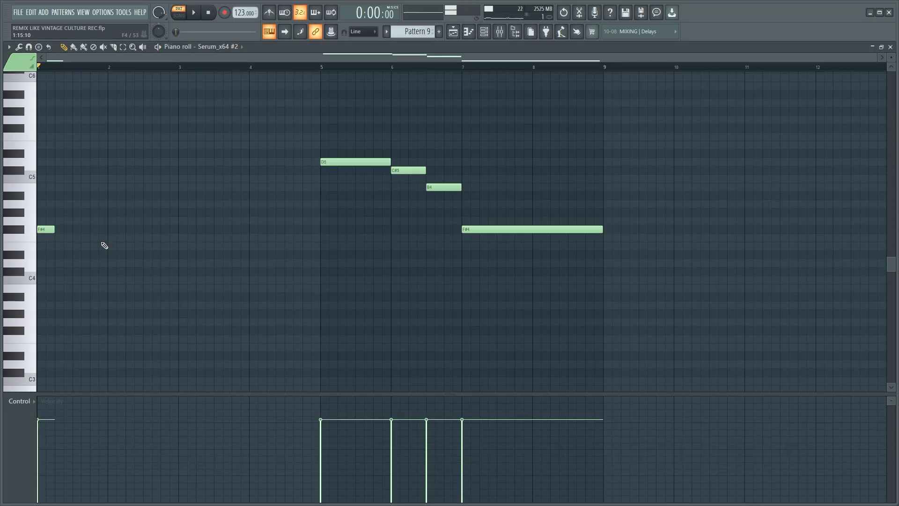
pyautogui.scroll(2, 104, 245)
pyautogui.click(65, 229)
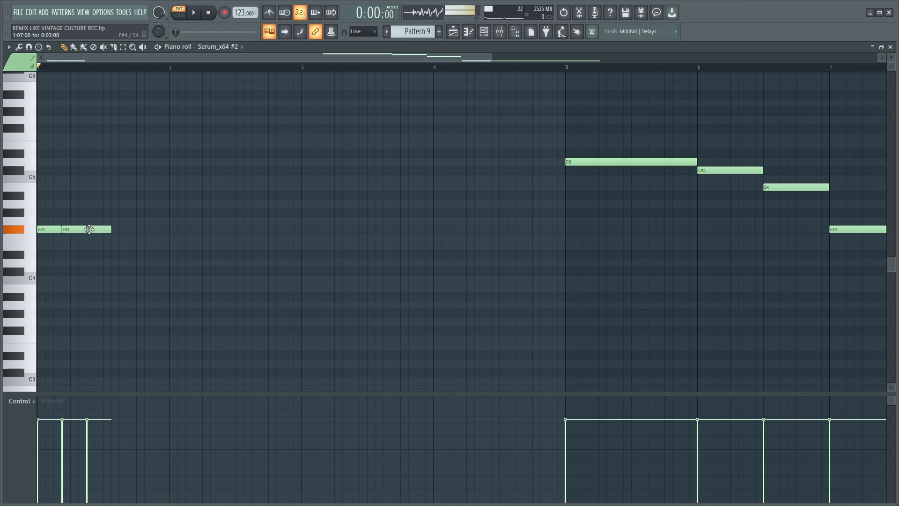
pyautogui.moveTo(105, 229); pyautogui.dragTo(124, 229)
pyautogui.click(131, 230)
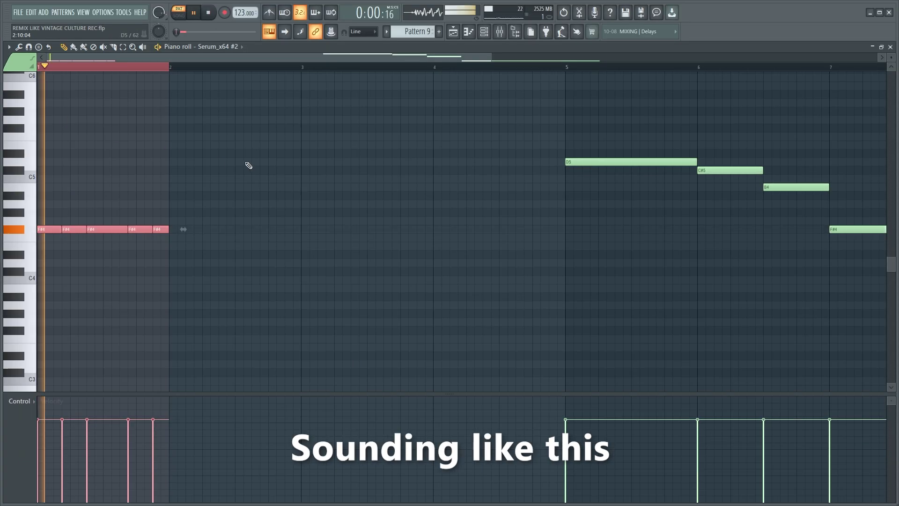
# Step: Duplicate the one-bar F#4 rhythm three times to fill bars 1 to 4 of the sub pattern
pyautogui.keyDown('ctrl'); pyautogui.click(246, 163); pyautogui.keyUp('ctrl')
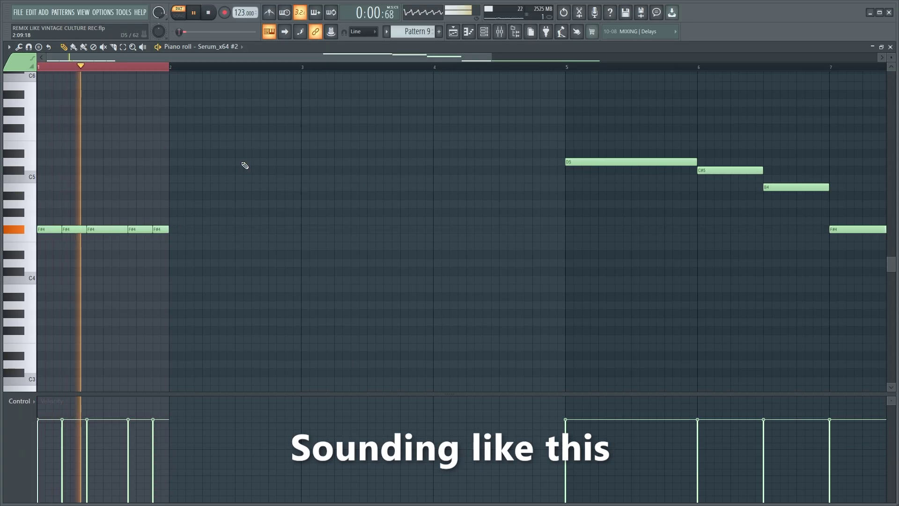
pyautogui.scroll(-2, 240, 174)
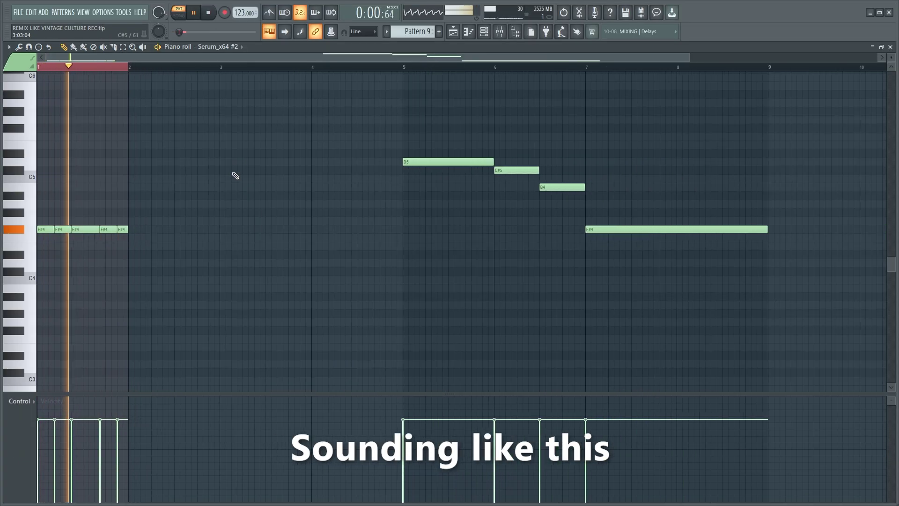
pyautogui.hotkey('ctrl', 'b')
pyautogui.hotkey('ctrl', 'b')
pyautogui.hotkey('ctrl', 'b')
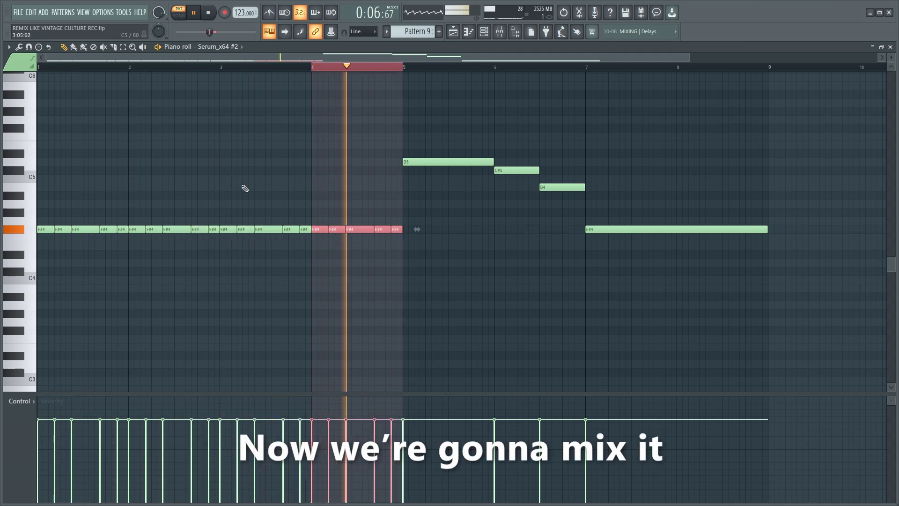
pyautogui.moveTo(437, 265); pyautogui.dragTo(276, 215)
pyautogui.keyDown('ctrl'); pyautogui.click(318, 209); pyautogui.keyUp('ctrl')
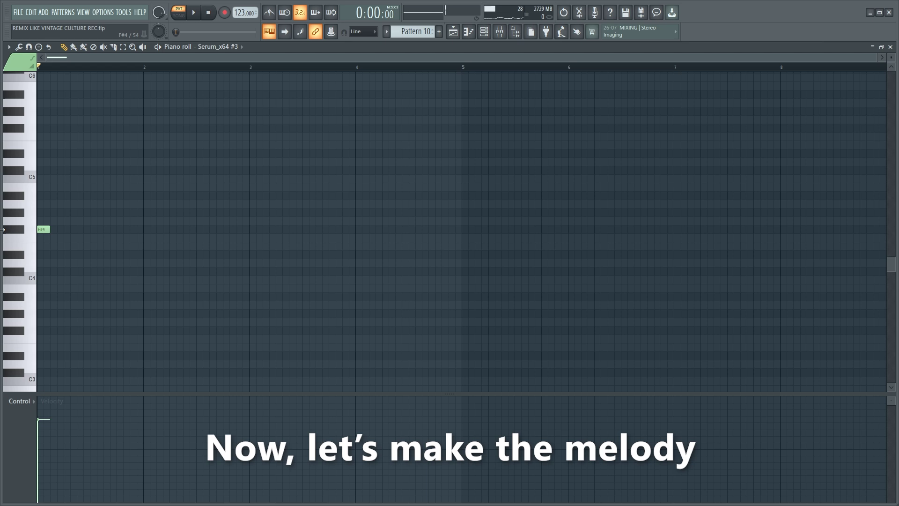
# Step: Add short D5 and C#5 notes after the opening F#4 in the Serum_x64 #3 melody
pyautogui.click(86, 229)
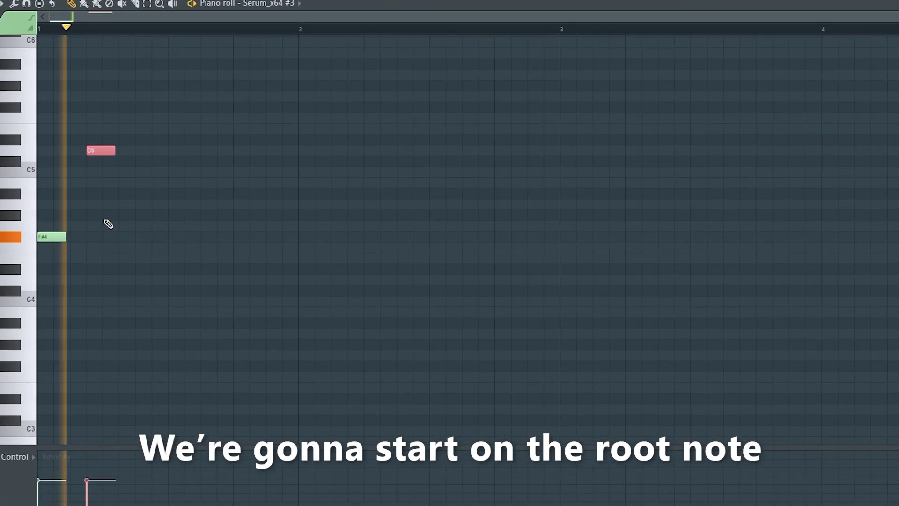
pyautogui.click(140, 160)
pyautogui.press('space')
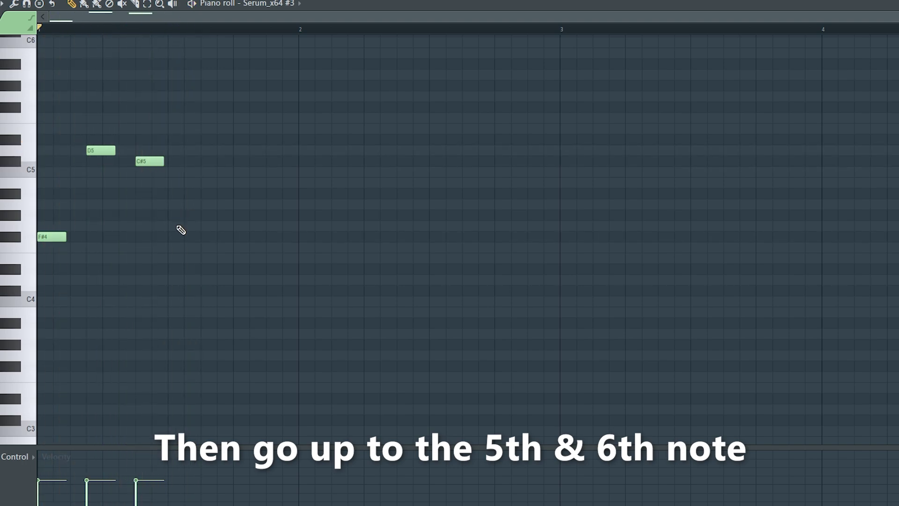
# Step: Copy the three-note riff into the second half of bar 1 and add an A4 after the second F#4
pyautogui.scroll(3, 132, 240)
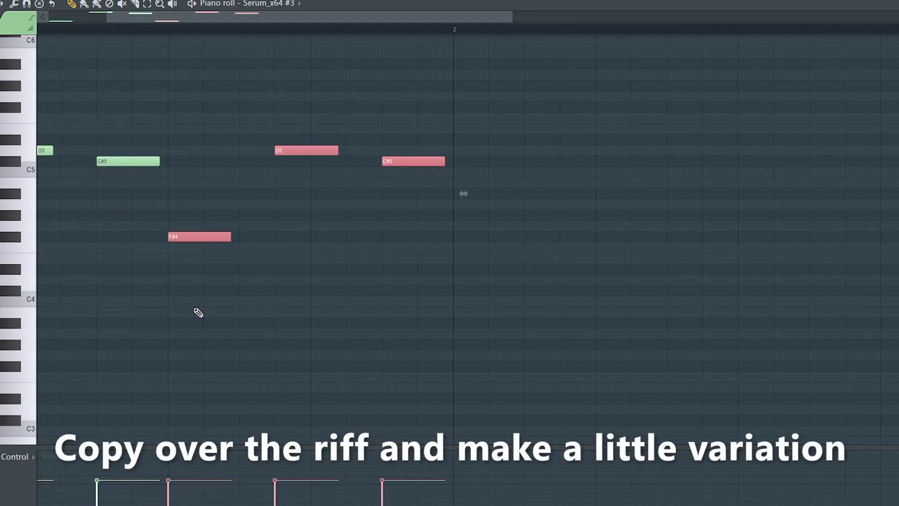
pyautogui.scroll(-3, 176, 291)
pyautogui.press('space')
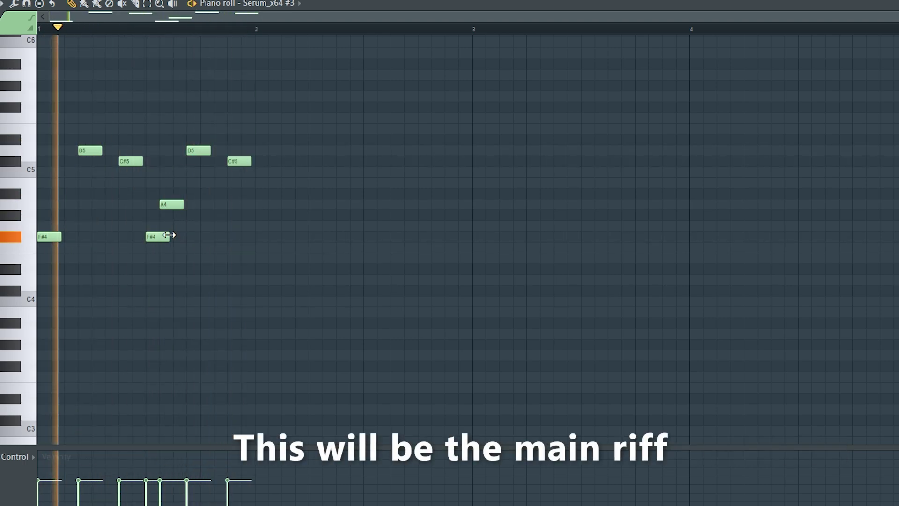
# Step: Duplicate the whole one-bar riff three times to fill four bars
pyautogui.press('space')
pyautogui.hotkey('ctrl', 'a')
pyautogui.hotkey('ctrl', 'b')
pyautogui.hotkey('ctrl', 'b')
pyautogui.hotkey('ctrl', 'b')
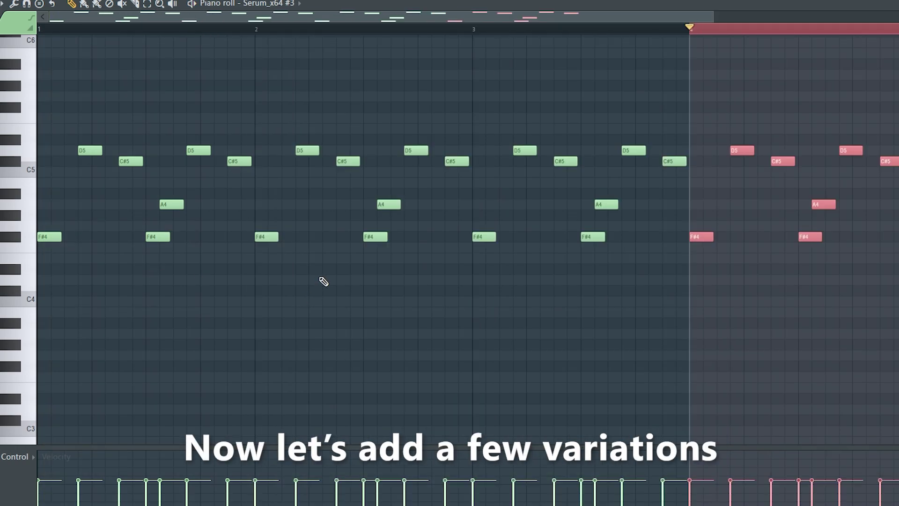
# Step: Add variation notes to the melody: an extra D5 just before bar 3 and an E5 near the end of bar 4
pyautogui.hotkey('ctrl', 'd')
pyautogui.click(459, 140)
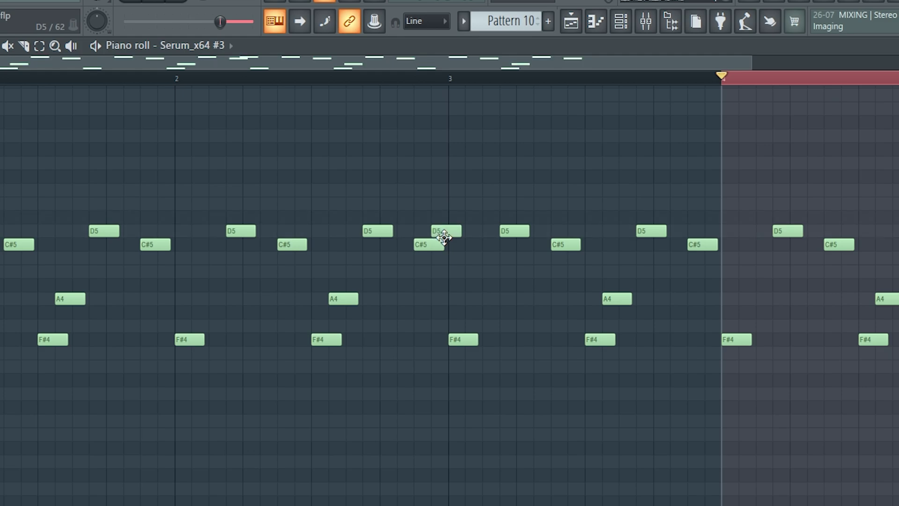
pyautogui.click(770, 169)
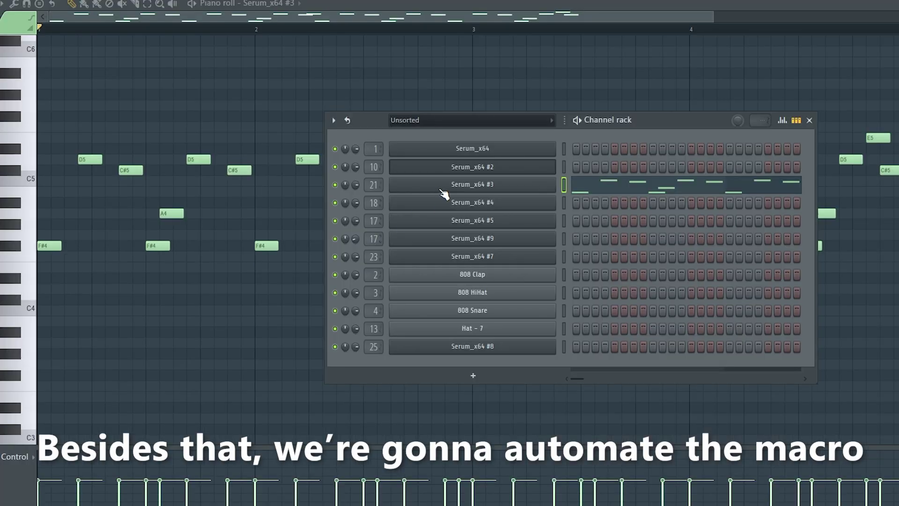
# Step: Automate Macro 1 of the Lead - Solitude preset with a rising and falling curve beneath Pattern 10
pyautogui.click(445, 191)
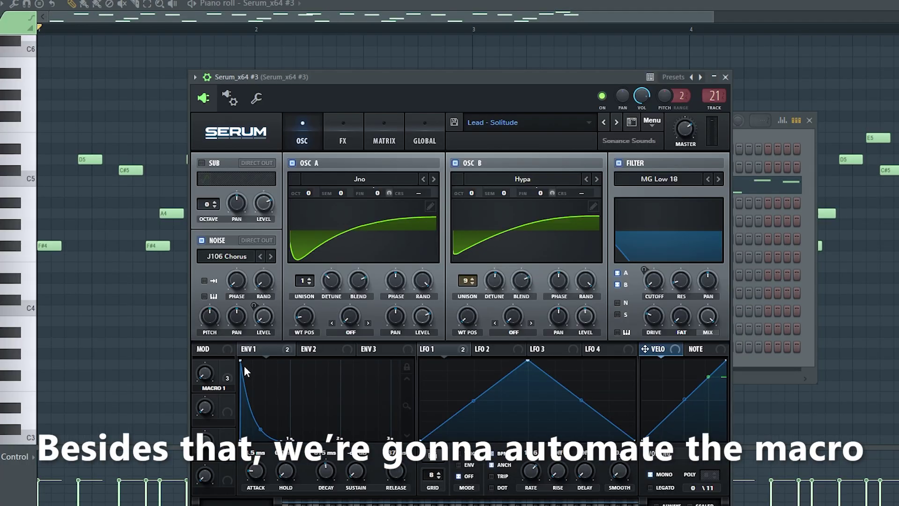
pyautogui.press('space')
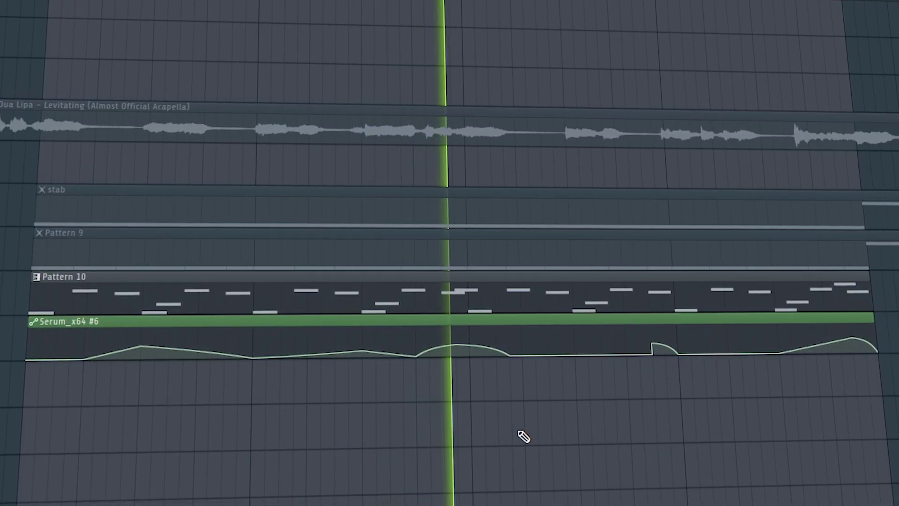
pyautogui.click(585, 354)
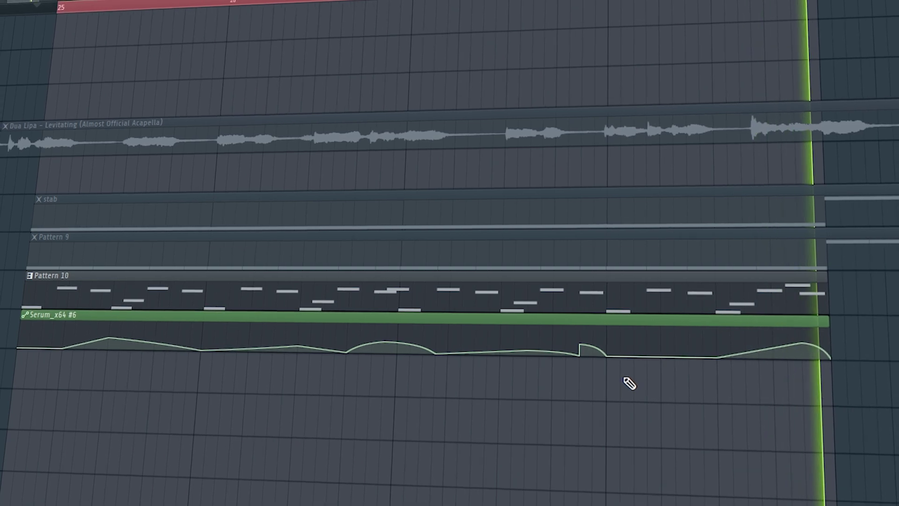
# Step: Open the sample settings of the Hat - 3 clip and the Hat - 7 shaker channel
pyautogui.scroll(-3, 423, 411)
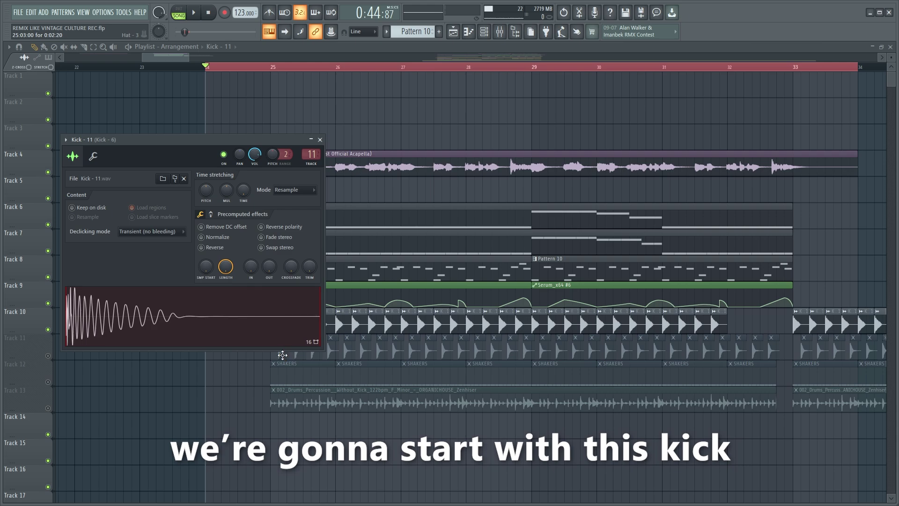
pyautogui.click(282, 354)
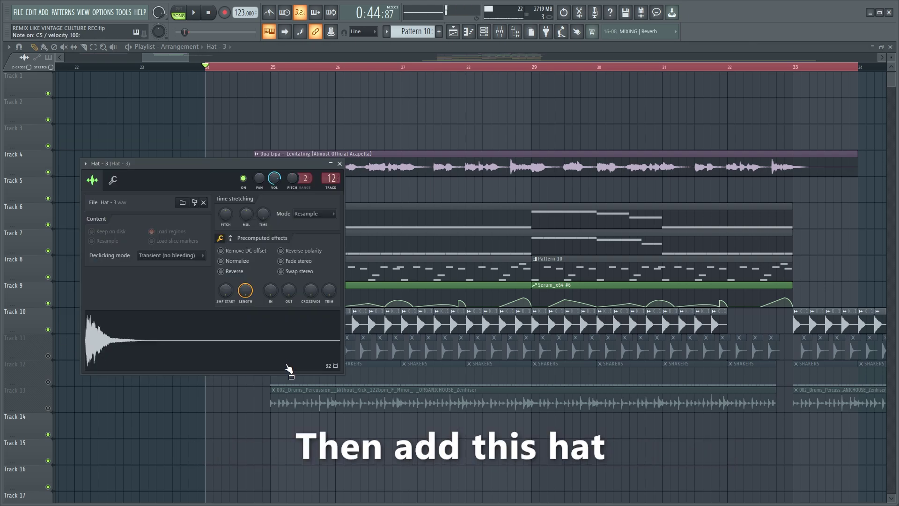
pyautogui.click(402, 301)
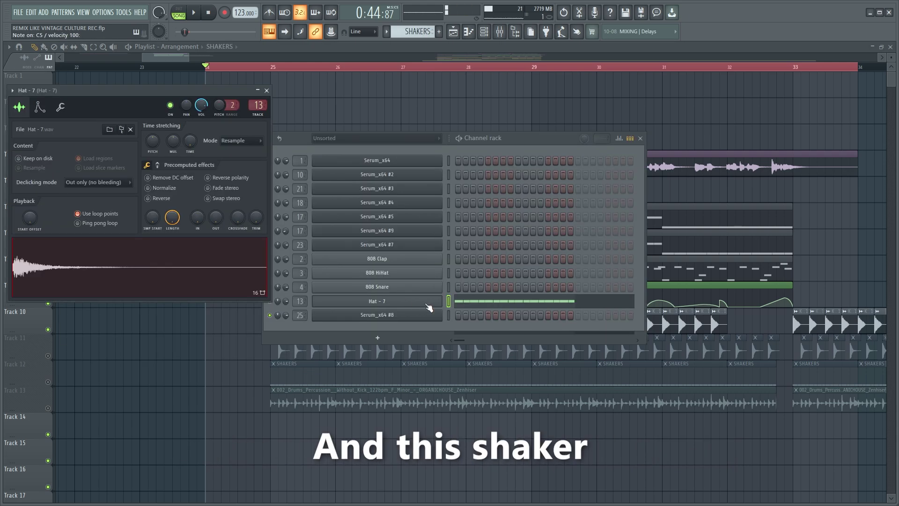
# Step: Play the Hat - 7 shaker pattern in its piano roll and check the sample settings of the organic percussion loop
pyautogui.click(496, 302)
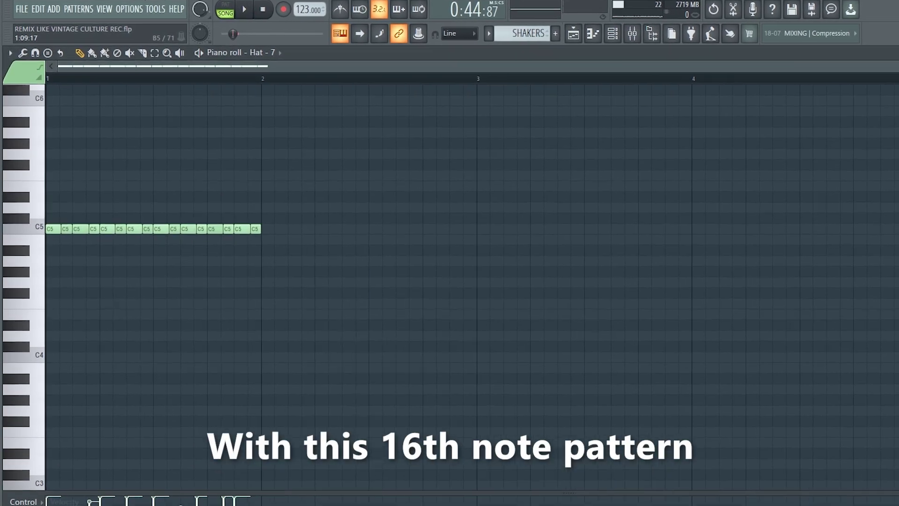
pyautogui.press('space')
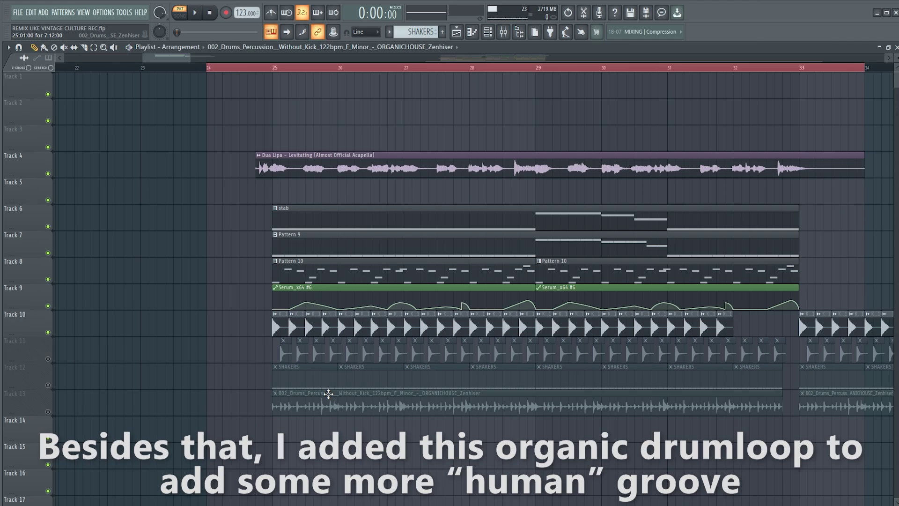
pyautogui.click(319, 394)
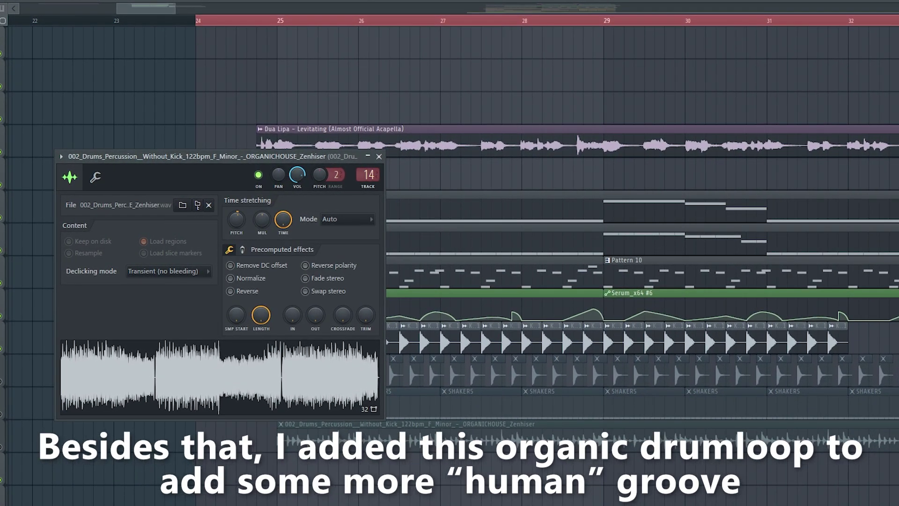
pyautogui.click(370, 158)
pyautogui.moveTo(273, 4); pyautogui.dragTo(280, 26)
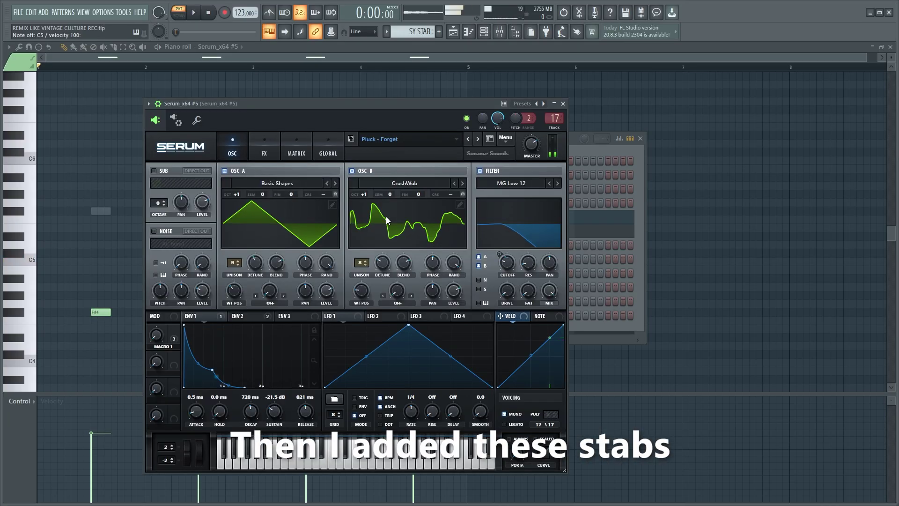
# Step: Close the Pluck - Forget synth, open the Serum_x64 #9 layer and review the SY STAB notes
pyautogui.click(562, 103)
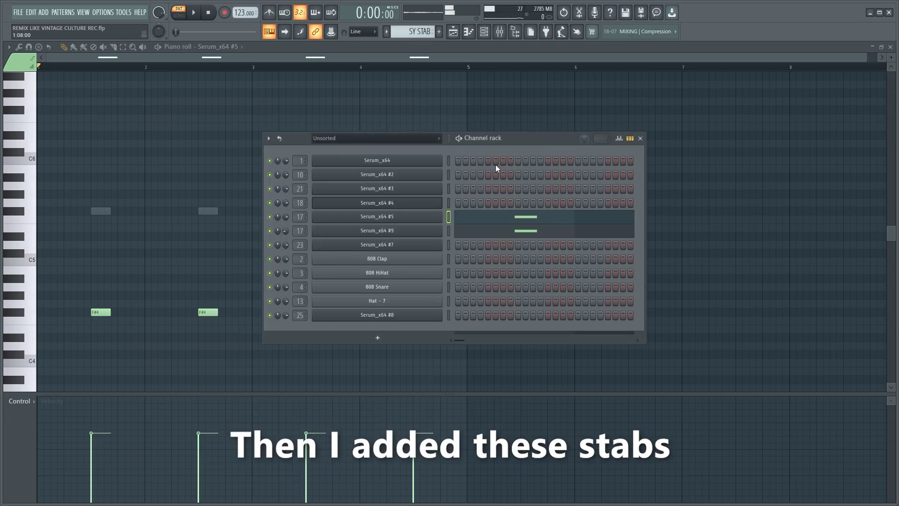
pyautogui.click(390, 231)
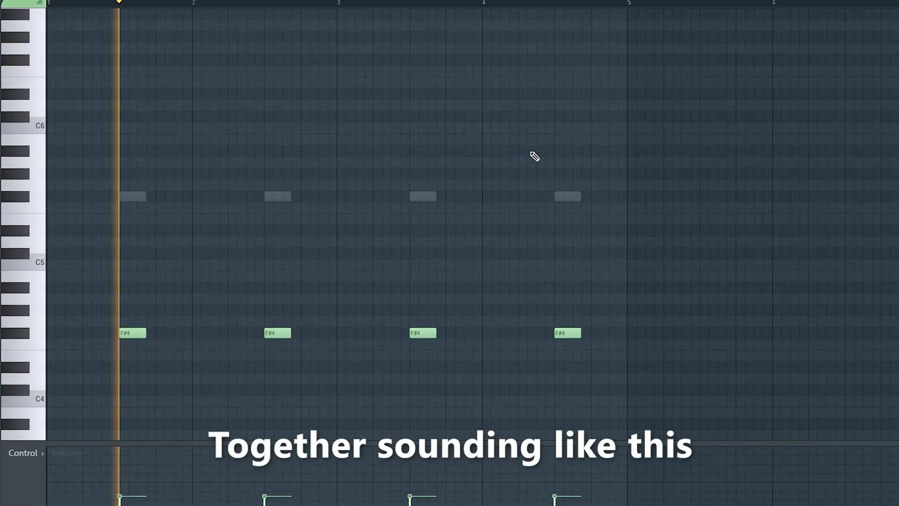
pyautogui.scroll(-2, 538, 159)
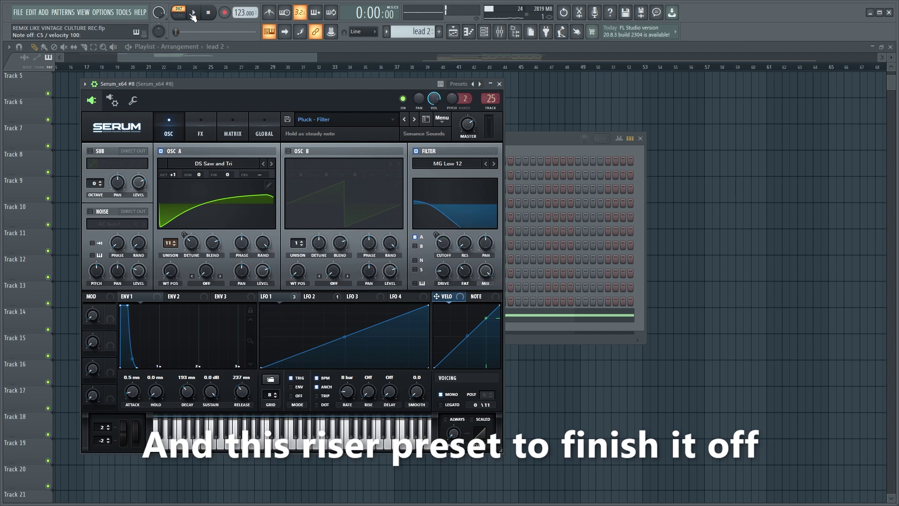
# Step: Play the lead 2 riser pattern, view its Serum_x64 #8 note in the piano roll and return to the playlist
pyautogui.click(192, 14)
pyautogui.click(527, 321)
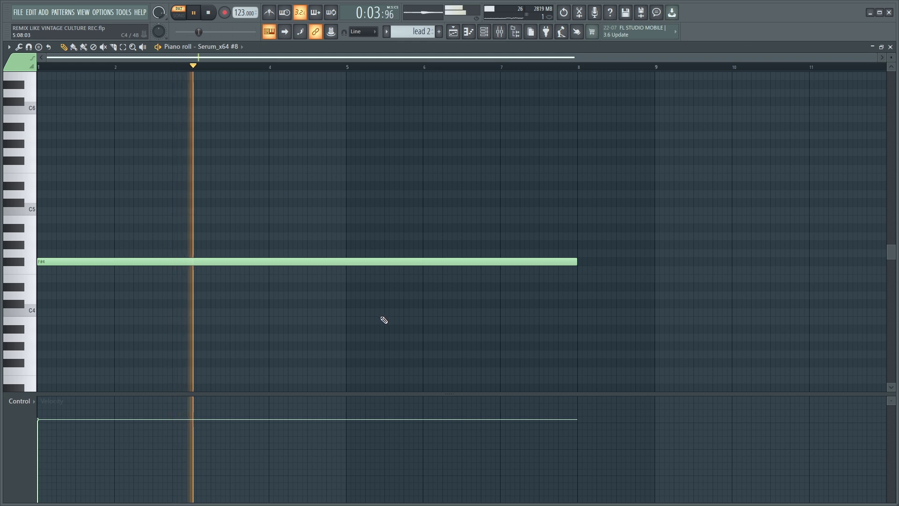
pyautogui.click(450, 32)
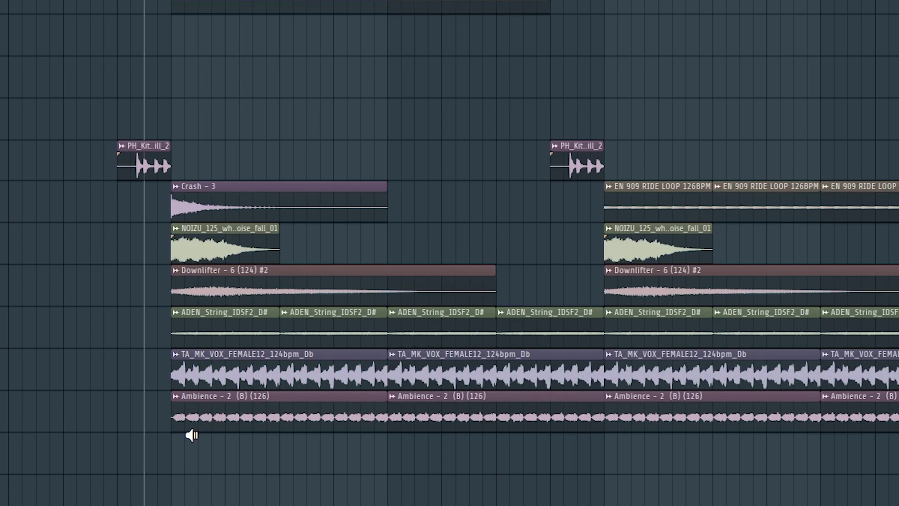
# Step: Audition the Ambience - 2 layer and the PH_Kit3 drum fill in the playlist
pyautogui.click(186, 423)
pyautogui.click(123, 161)
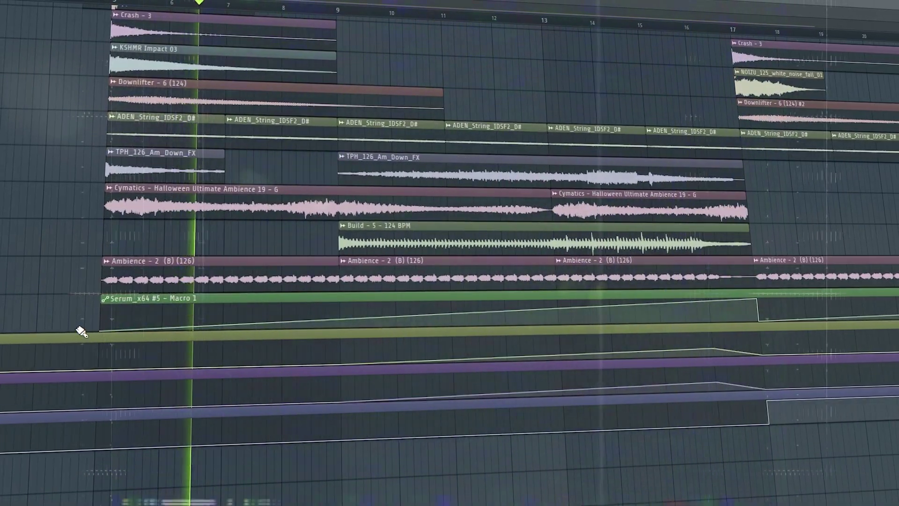
# Step: Review the track layers and automation of the build-up and first drop, bars 5 to 25, during playback
pyautogui.scroll(10, 298, 305)
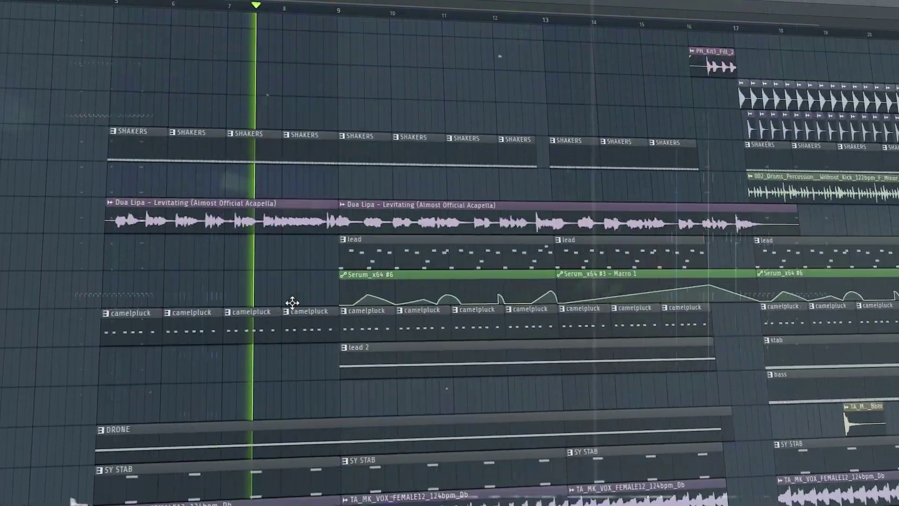
pyautogui.scroll(3, 296, 305)
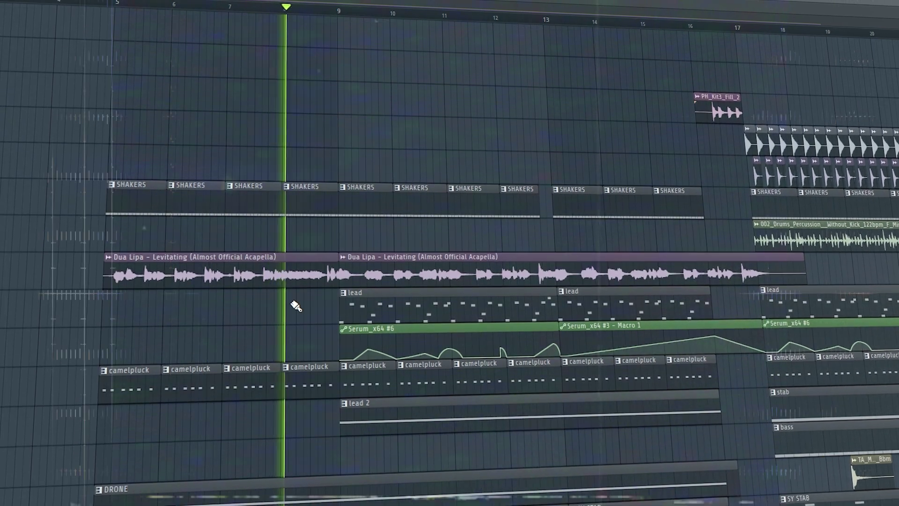
pyautogui.click(650, 290)
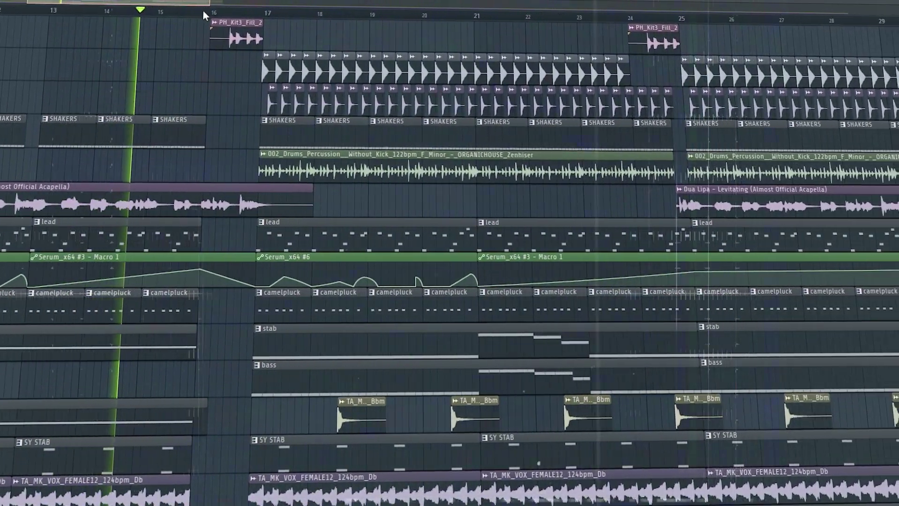
pyautogui.scroll(-1, 148, 234)
pyautogui.scroll(2, 149, 234)
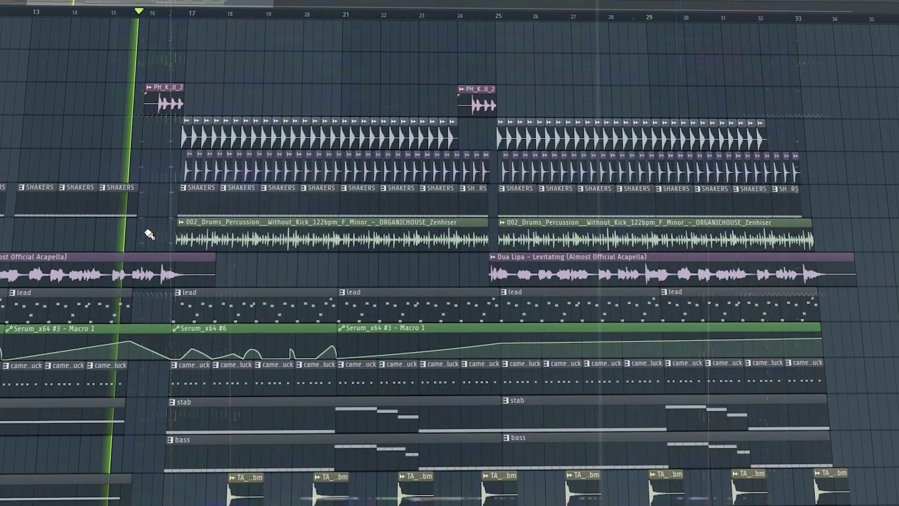
pyautogui.scroll(-1, 149, 234)
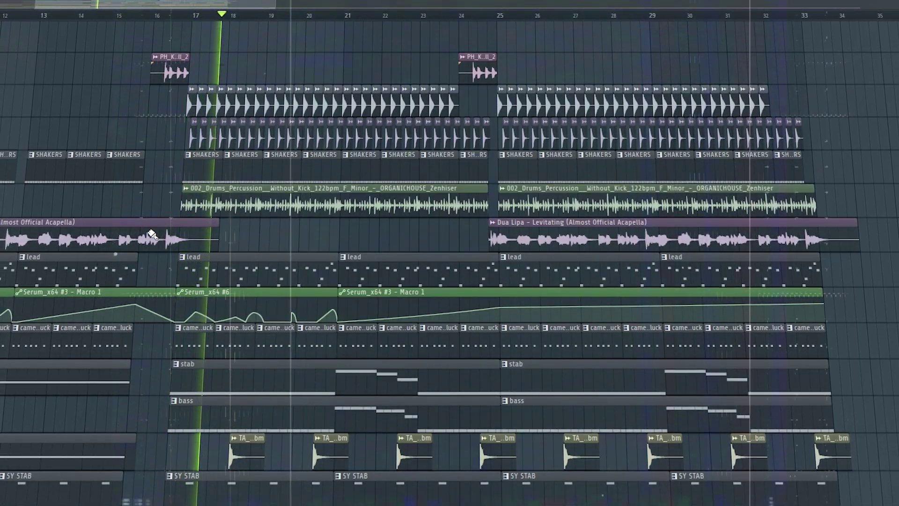
pyautogui.scroll(-3, 148, 234)
pyautogui.scroll(-10, 148, 234)
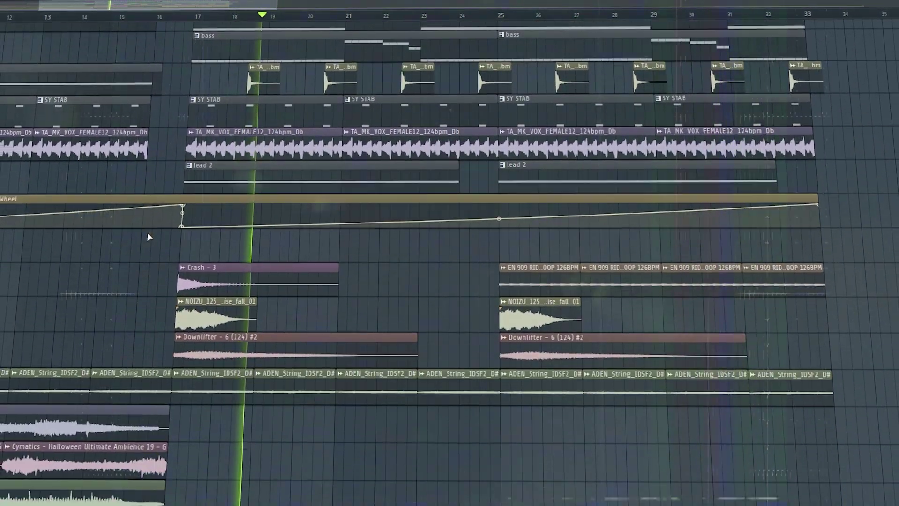
pyautogui.scroll(3, 515, 252)
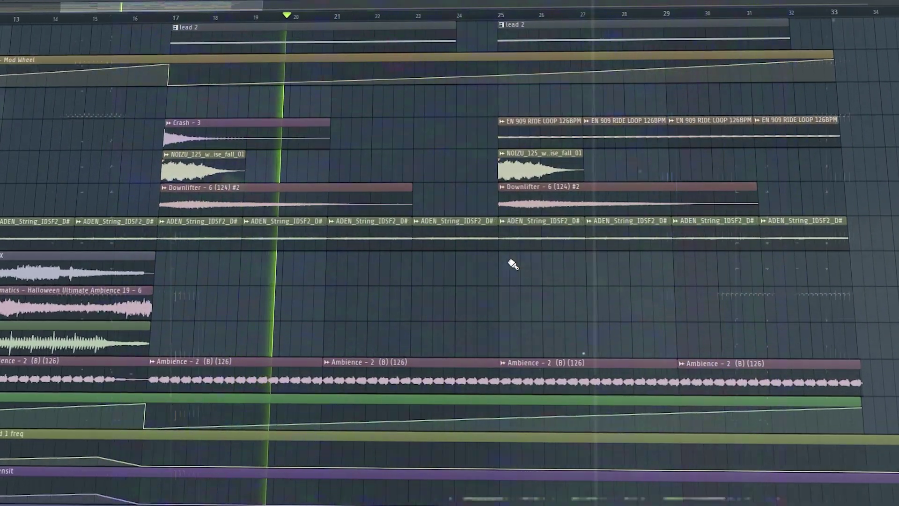
# Step: Review the drum, vocal, synth and effect layers of the second drop, bars 25 to 33, during playback
pyautogui.scroll(6, 410, 272)
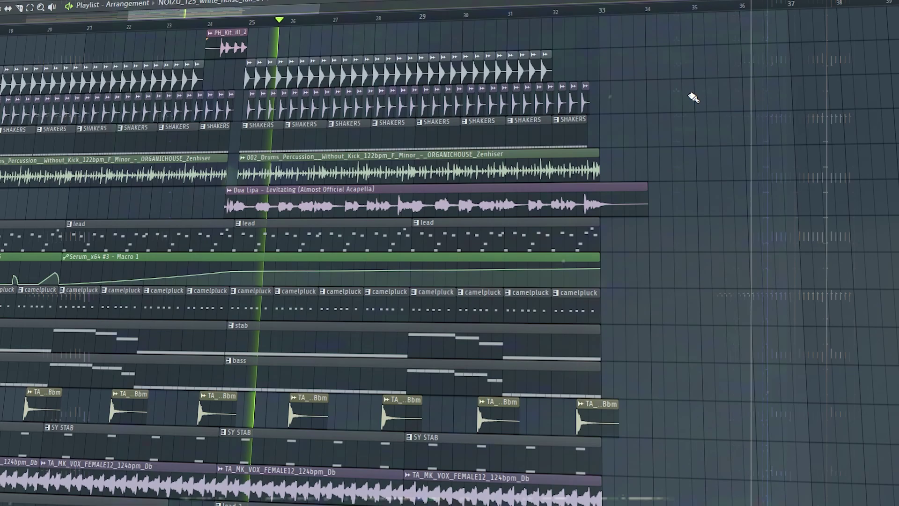
pyautogui.scroll(-1, 693, 97)
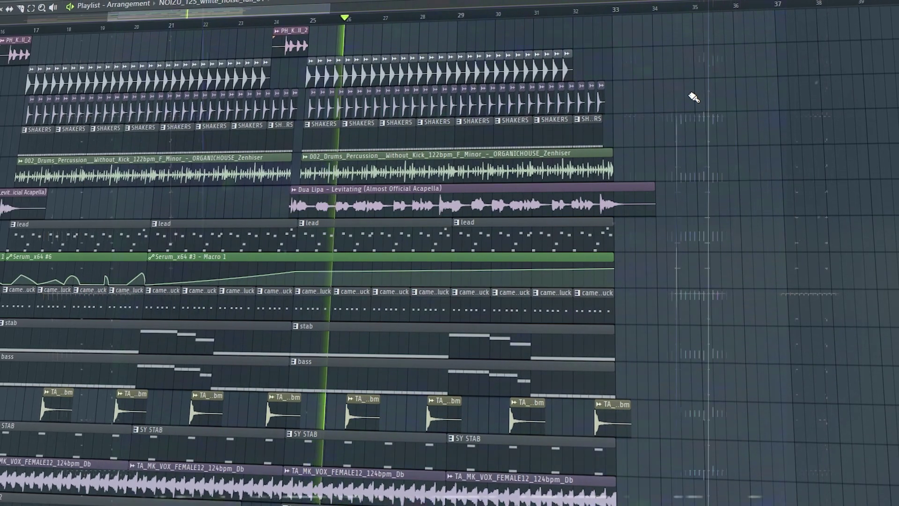
pyautogui.scroll(-8, 693, 98)
pyautogui.scroll(-5, 693, 97)
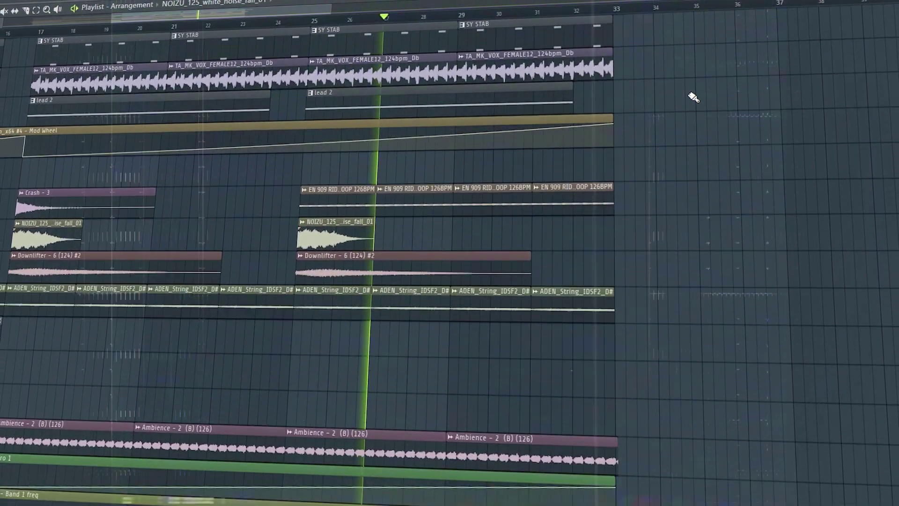
pyautogui.scroll(7, 693, 97)
pyautogui.scroll(7, 693, 97)
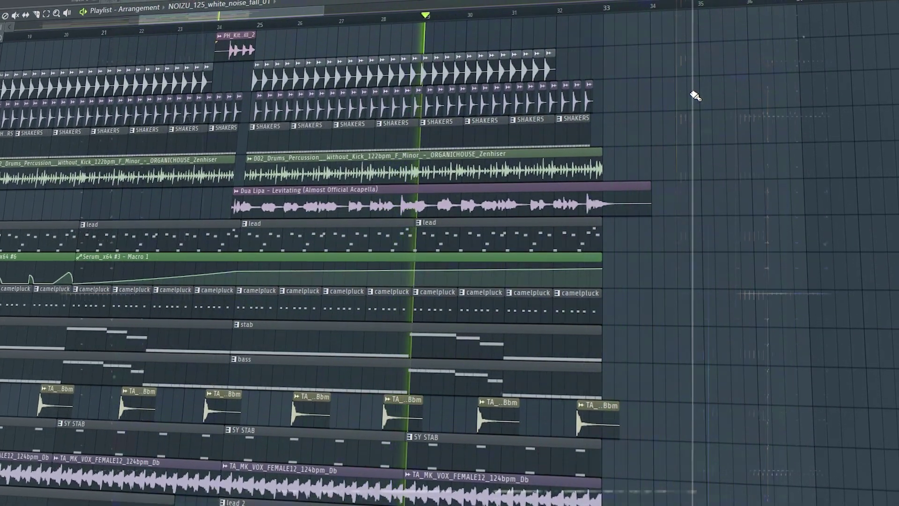
pyautogui.scroll(2, 696, 95)
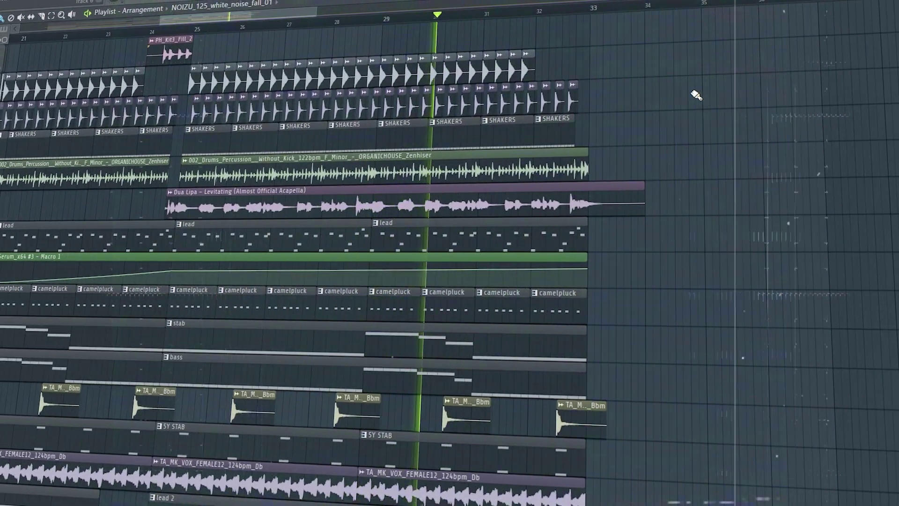
pyautogui.scroll(2, 696, 96)
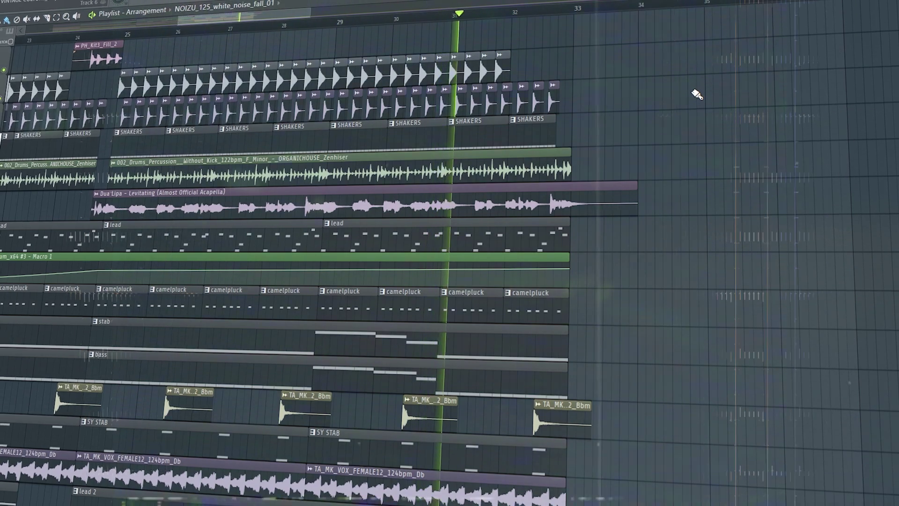